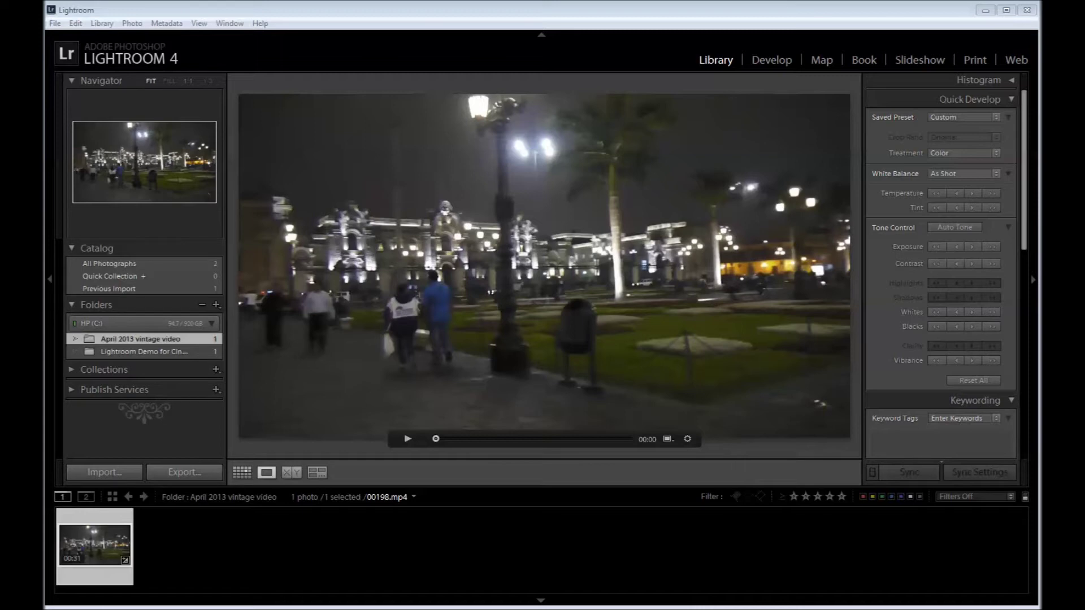
- Play the clip briefly, pause it, then rewind it to its first frame
{"action": "left_click", "coordinate": [408, 439]}
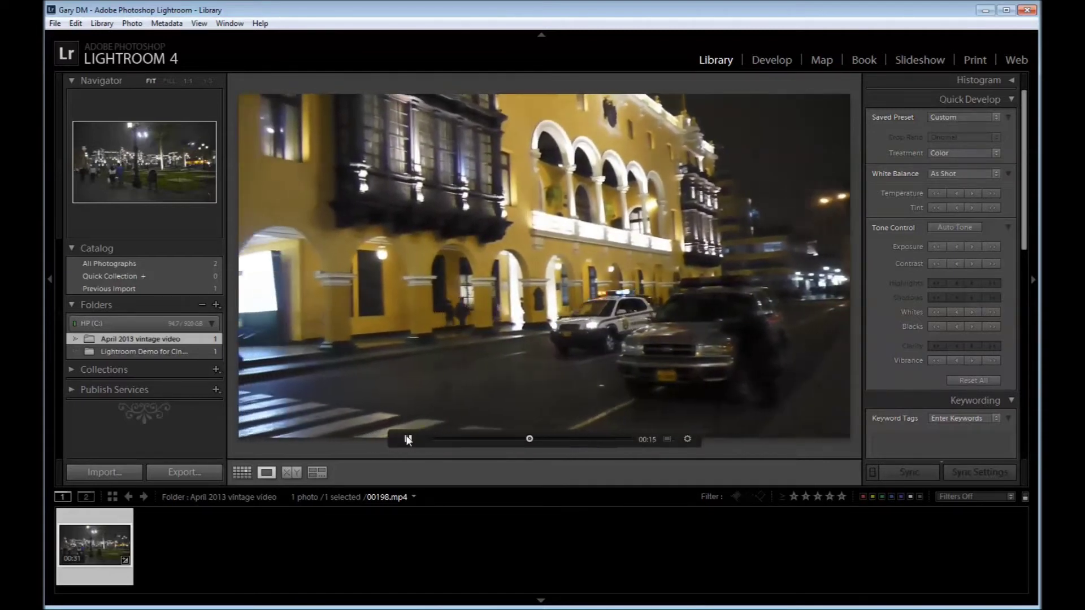
{"action": "left_click", "coordinate": [408, 439]}
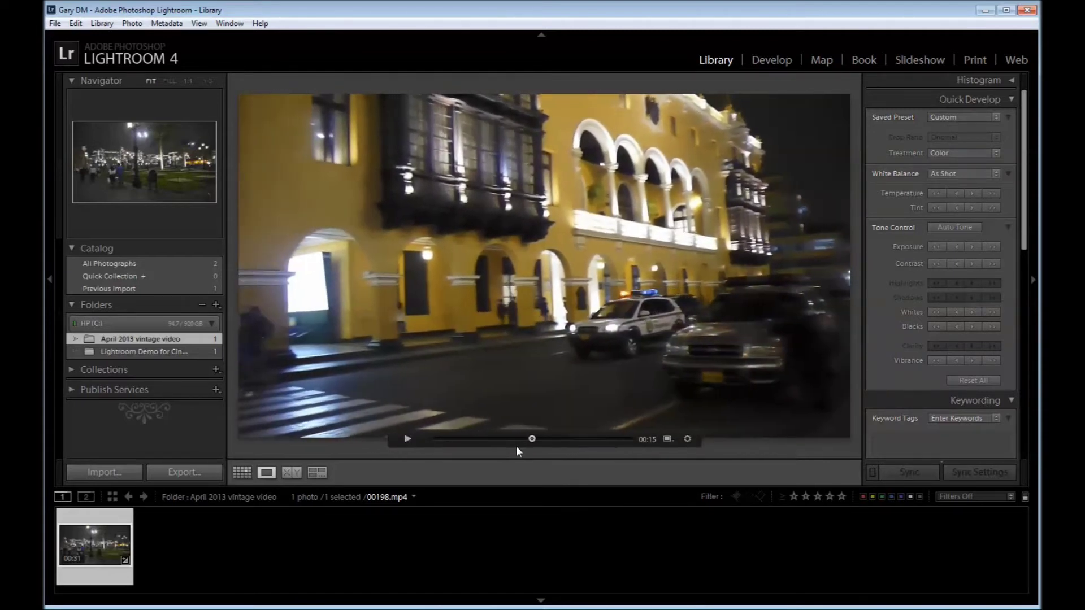
{"action": "left_click_drag", "start_coordinate": [530, 437], "coordinate": [415, 438]}
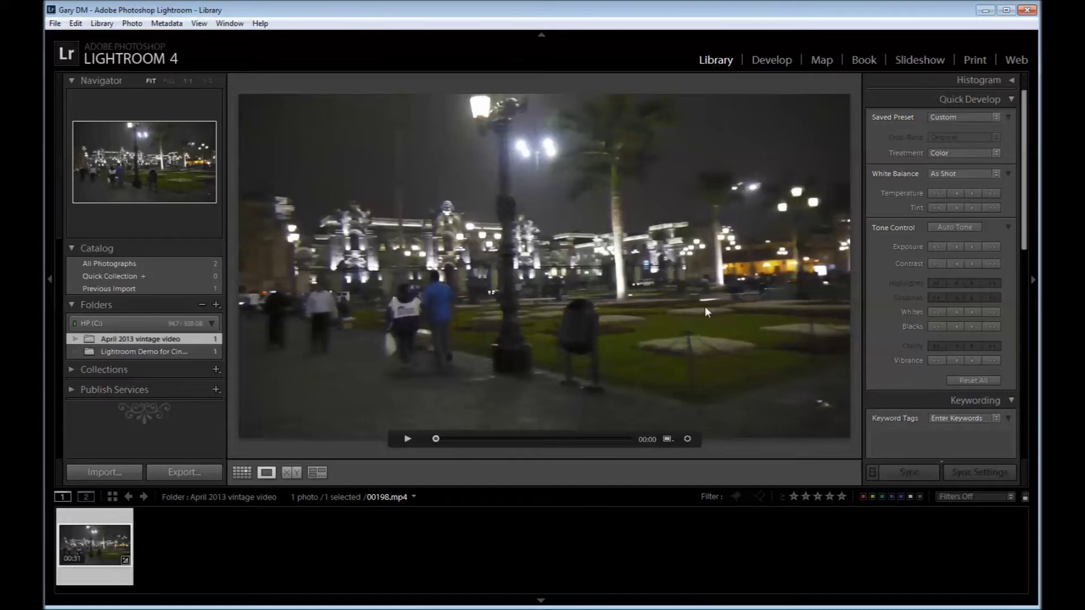
- Capture the opening frame as still 00198-10.jpg and open it in Develop
{"action": "left_click", "coordinate": [668, 440]}
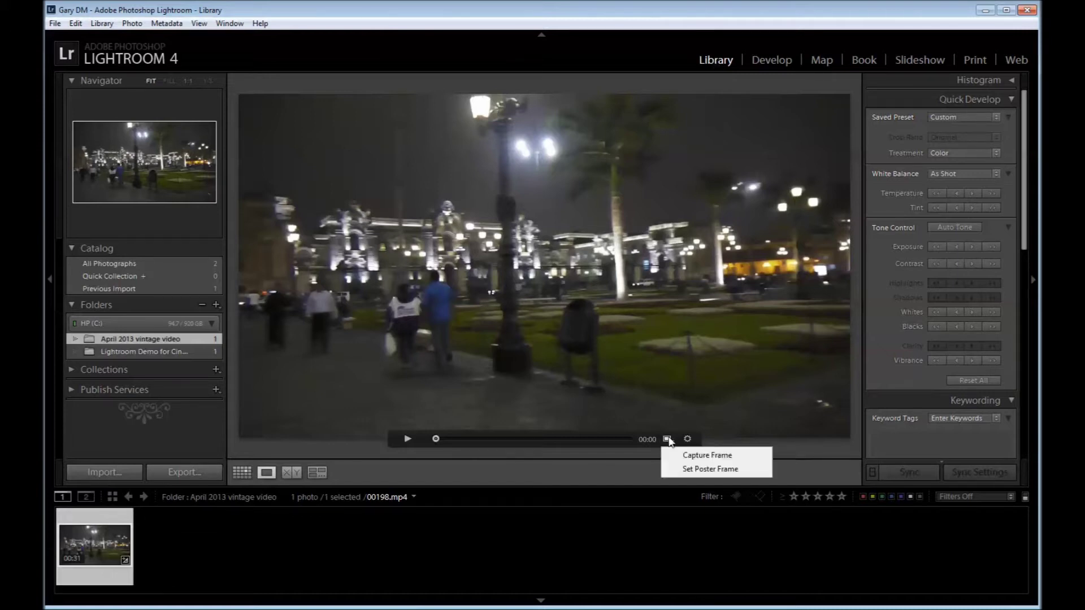
{"action": "left_click", "coordinate": [709, 457]}
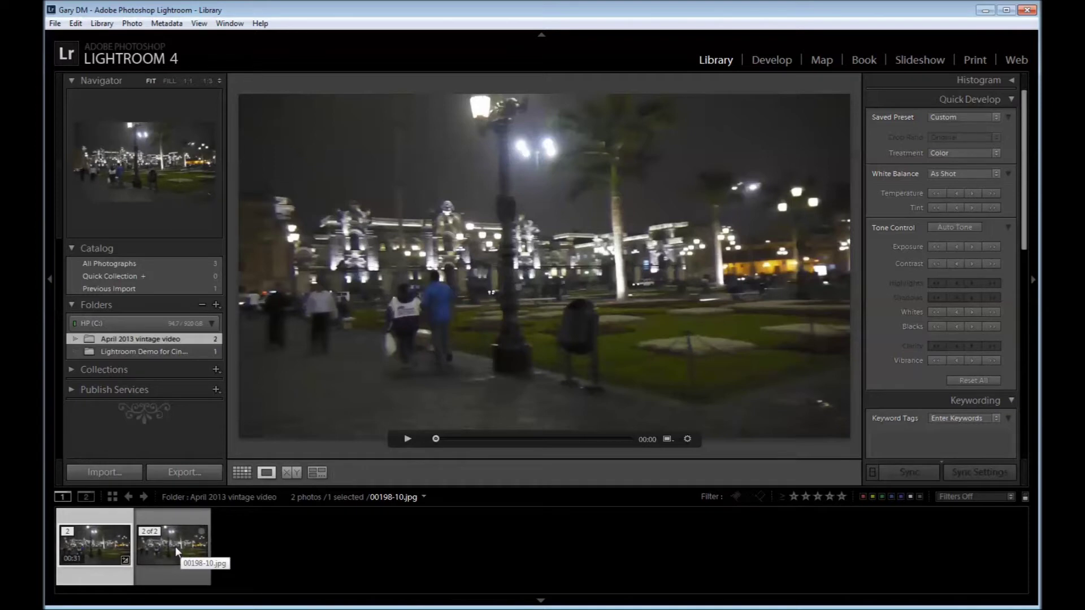
{"action": "left_click", "coordinate": [175, 547]}
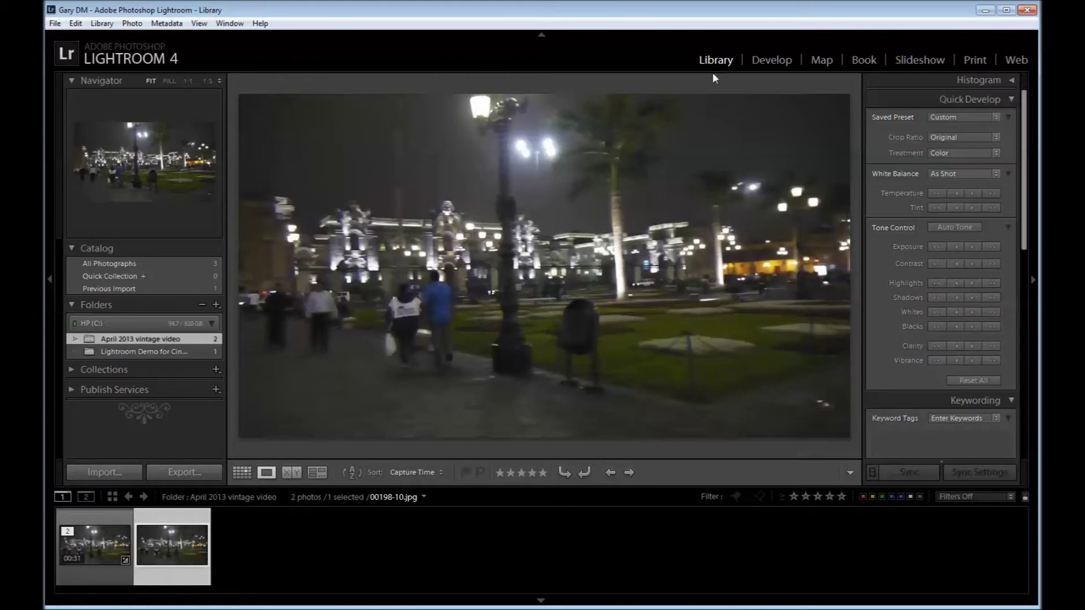
{"action": "left_click", "coordinate": [771, 61]}
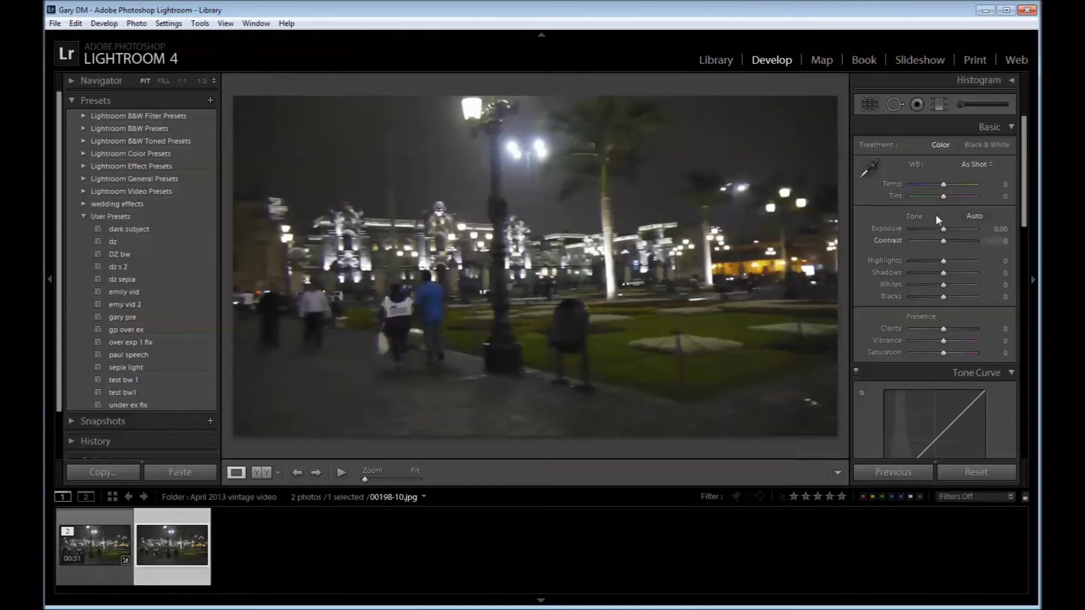
- Try a brighter exposure and a black-and-white treatment, then revert both
{"action": "left_click_drag", "start_coordinate": [943, 228], "coordinate": [945, 227]}
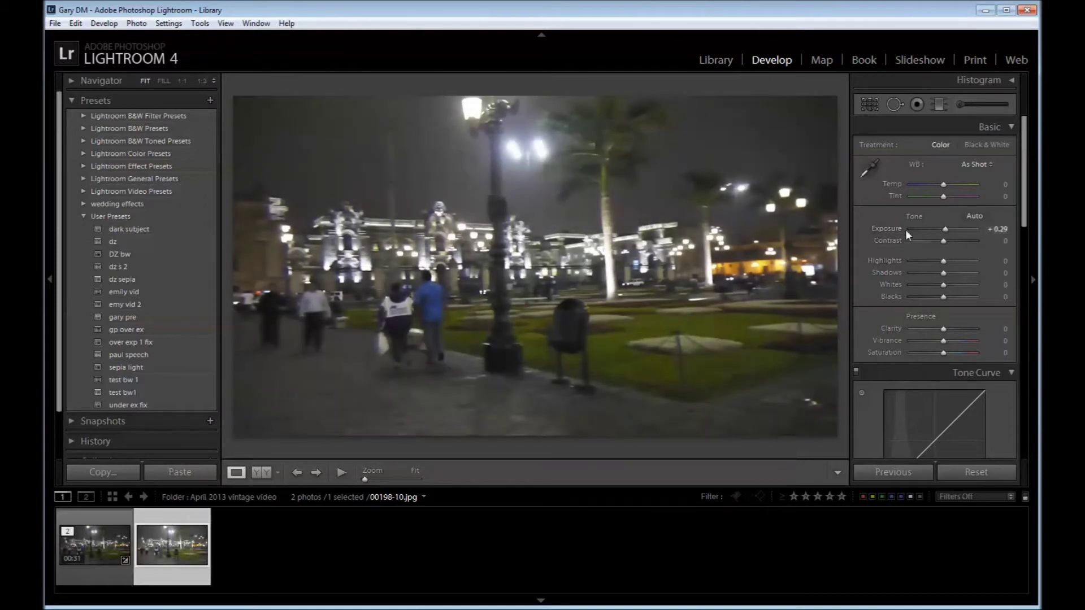
{"action": "double_click", "coordinate": [895, 226]}
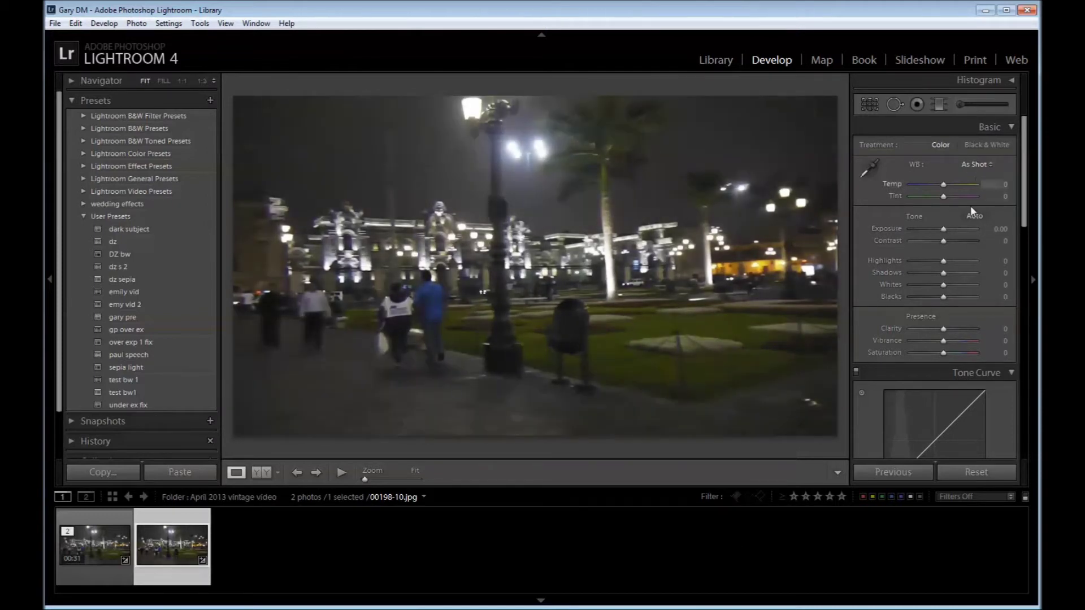
{"action": "left_click", "coordinate": [973, 146]}
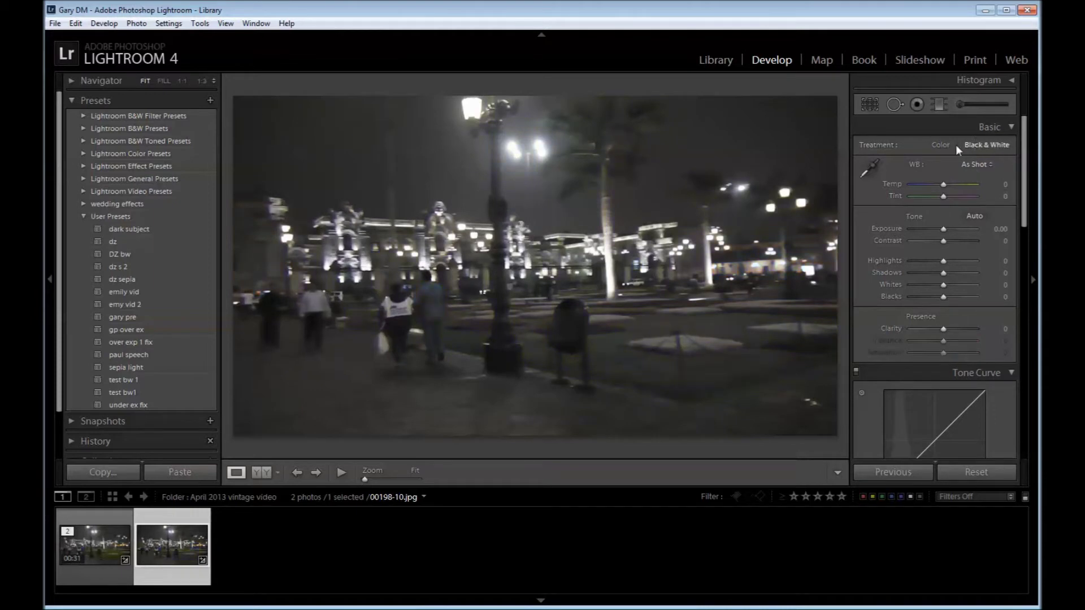
{"action": "left_click", "coordinate": [941, 144]}
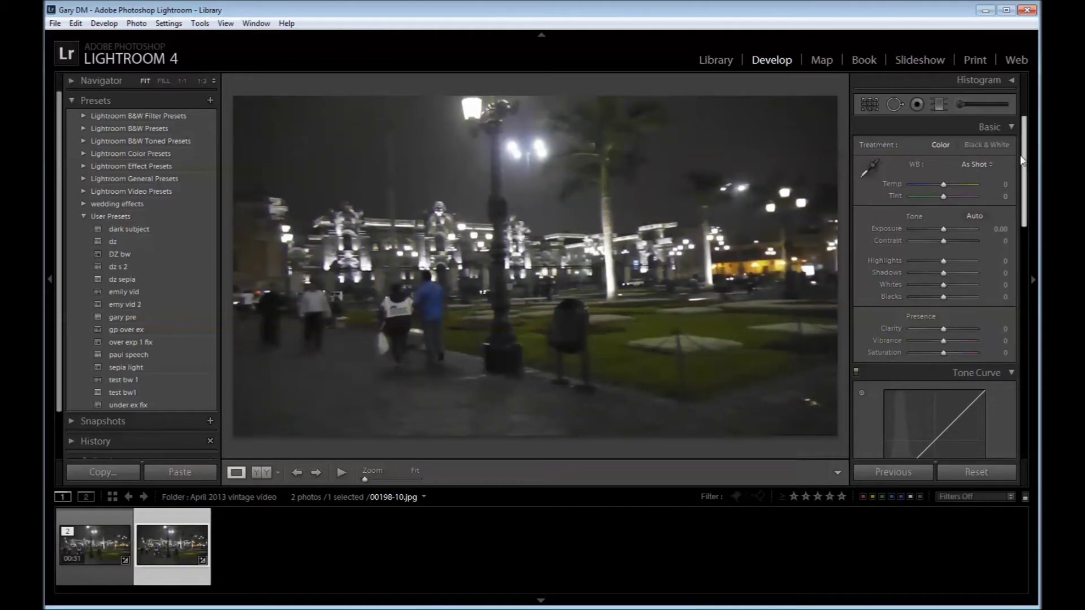
- Set Saturation to −100, Exposure +0.48, Highlights +31 and Blacks −25
{"action": "scroll", "coordinate": [1024, 162], "scroll_direction": "down", "scroll_amount": 2}
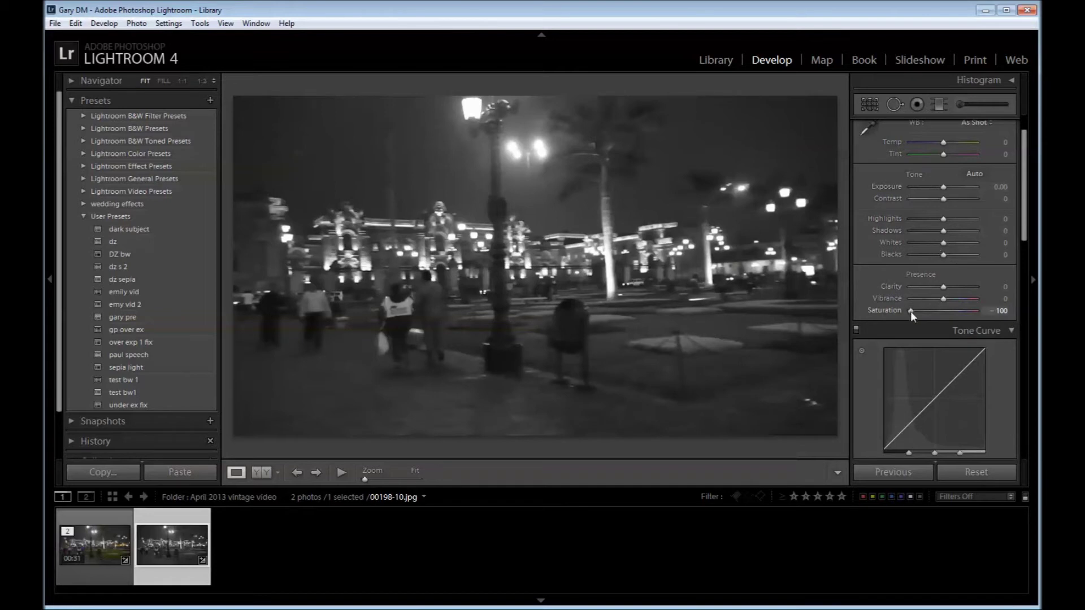
{"action": "mouse_move", "coordinate": [910, 310]}
{"action": "left_mouse_down"}
{"action": "mouse_move", "coordinate": [924, 309]}
{"action": "mouse_move", "coordinate": [906, 307]}
{"action": "left_mouse_up"}
{"action": "left_click_drag", "start_coordinate": [941, 187], "coordinate": [944, 187]}
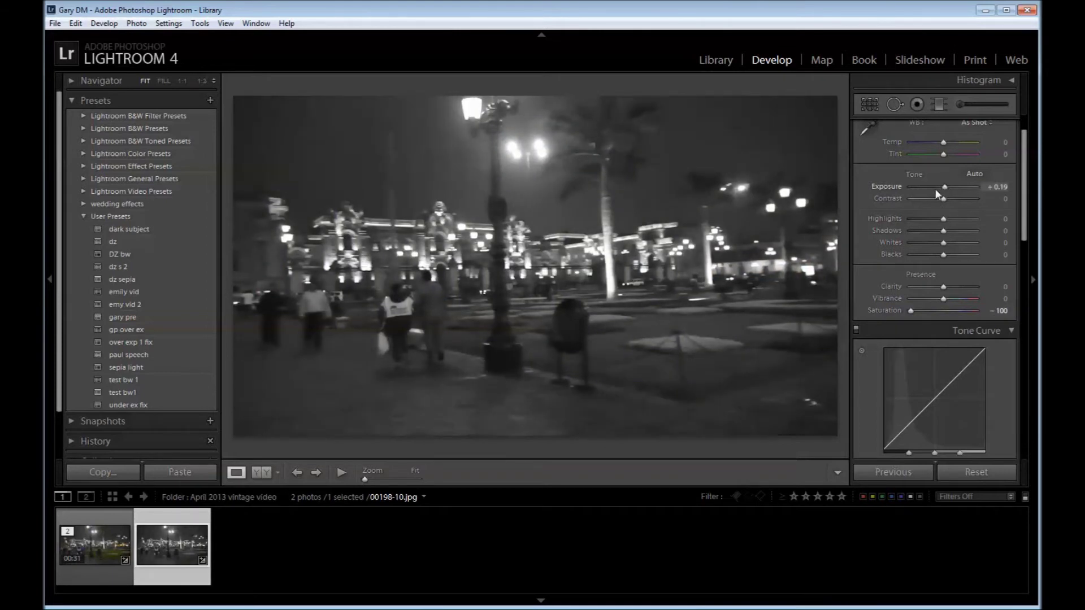
{"action": "left_click", "coordinate": [945, 186]}
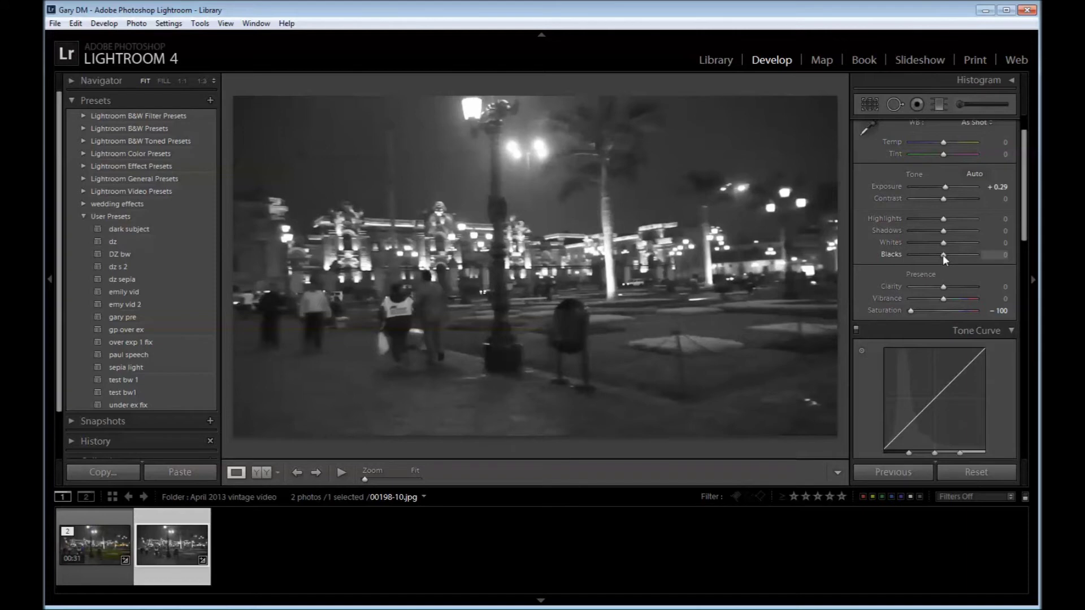
{"action": "left_click_drag", "start_coordinate": [941, 256], "coordinate": [940, 255]}
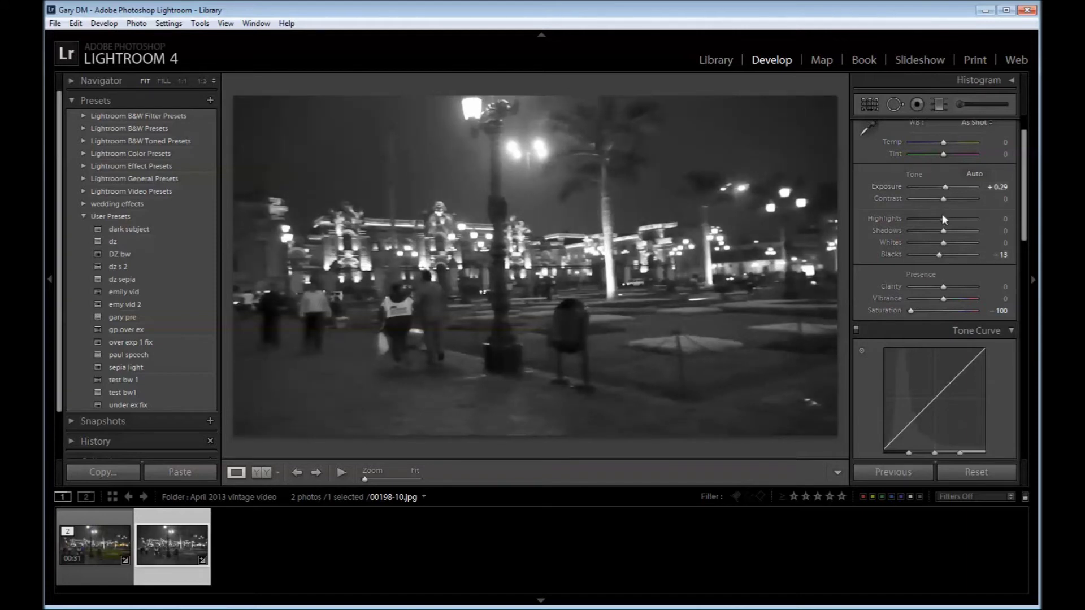
{"action": "left_click_drag", "start_coordinate": [943, 218], "coordinate": [955, 218]}
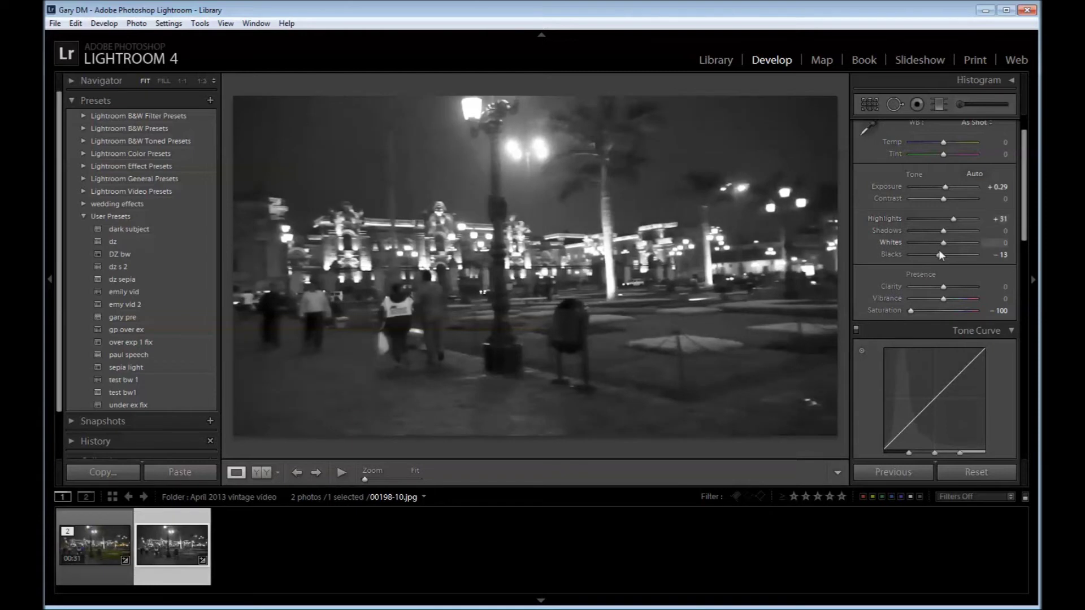
{"action": "left_click_drag", "start_coordinate": [938, 254], "coordinate": [936, 256]}
{"action": "left_click", "coordinate": [946, 186]}
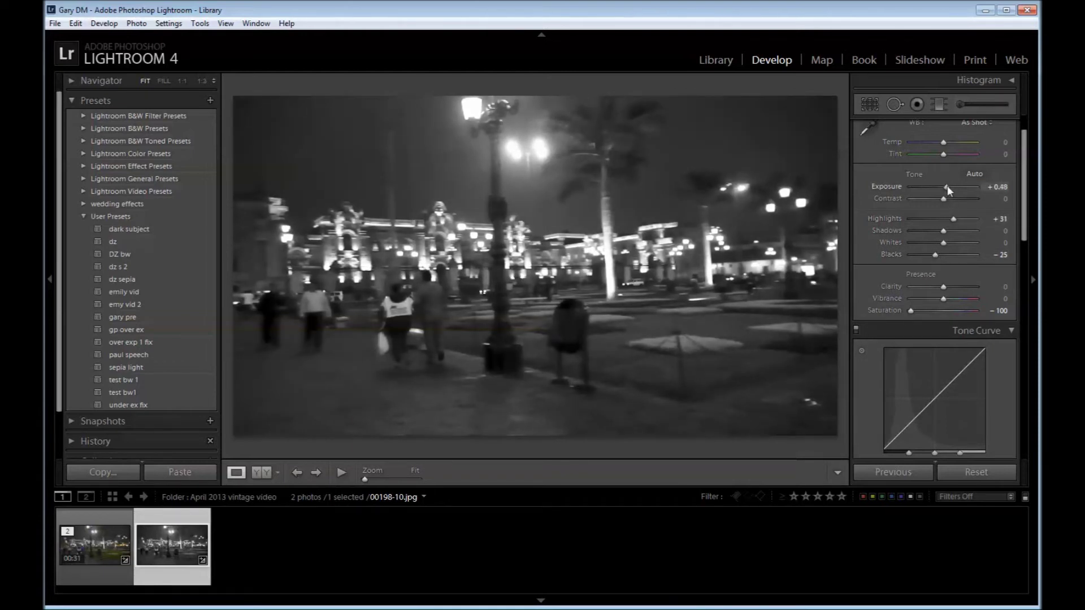
- Save the edits as a User Preset named 'LIMA BW', then return to the Library
{"action": "left_click", "coordinate": [211, 101]}
{"action": "left_click", "coordinate": [404, 200]}
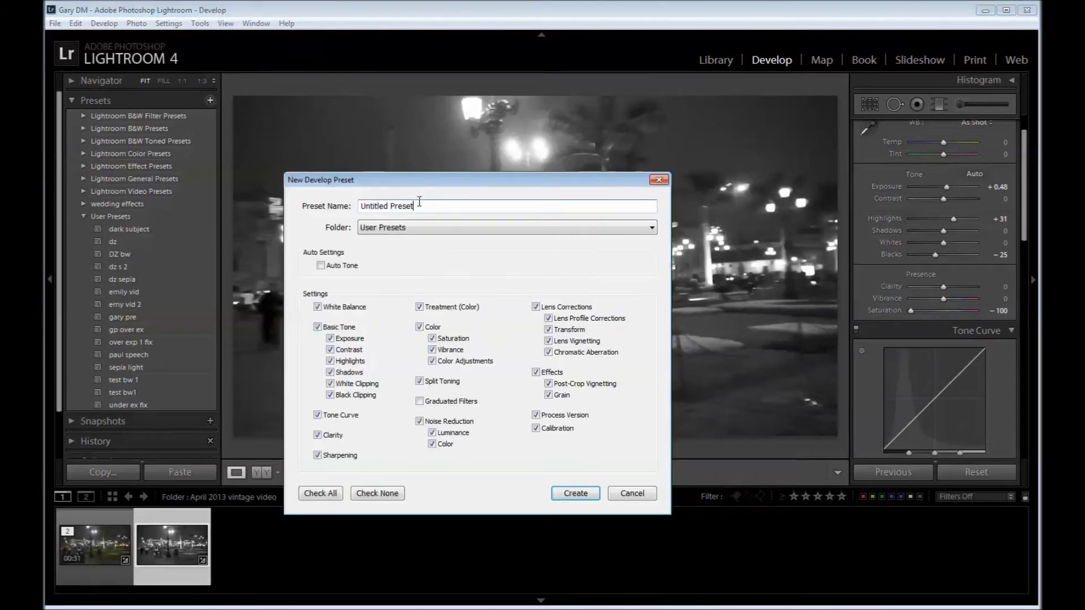
{"action": "double_click", "coordinate": [404, 201]}
{"action": "left_click_drag", "start_coordinate": [404, 200], "coordinate": [358, 204]}
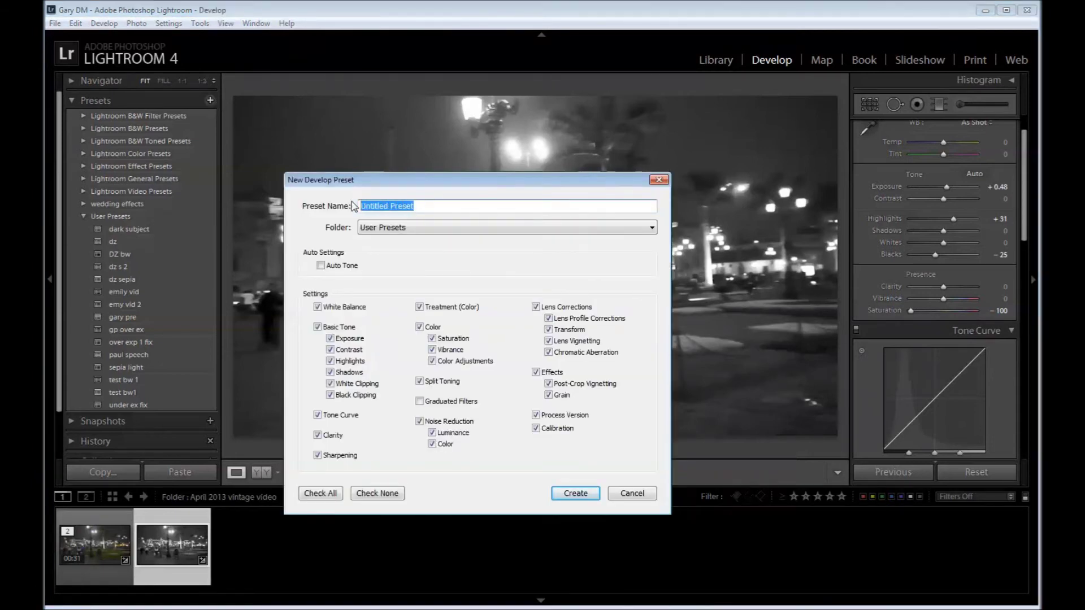
{"action": "type", "text": "LIMA BW"}
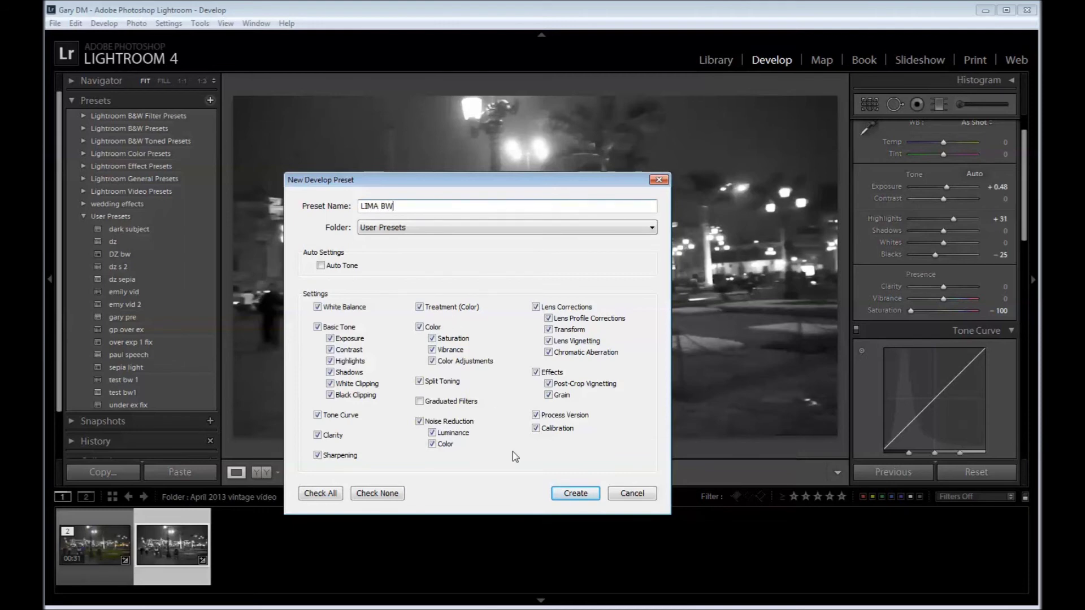
{"action": "left_click", "coordinate": [574, 493]}
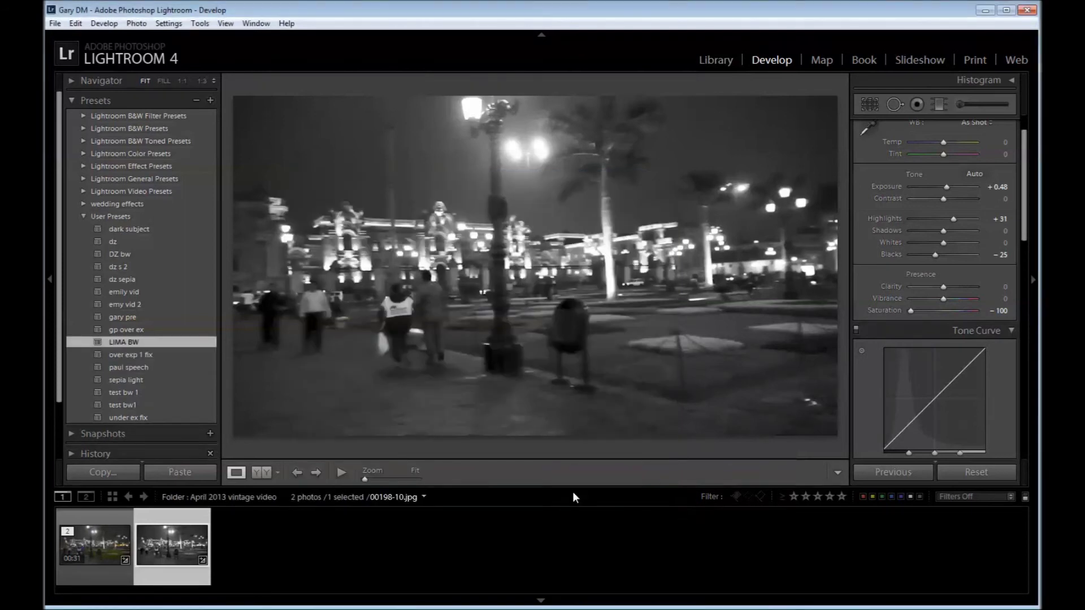
{"action": "left_click", "coordinate": [706, 59]}
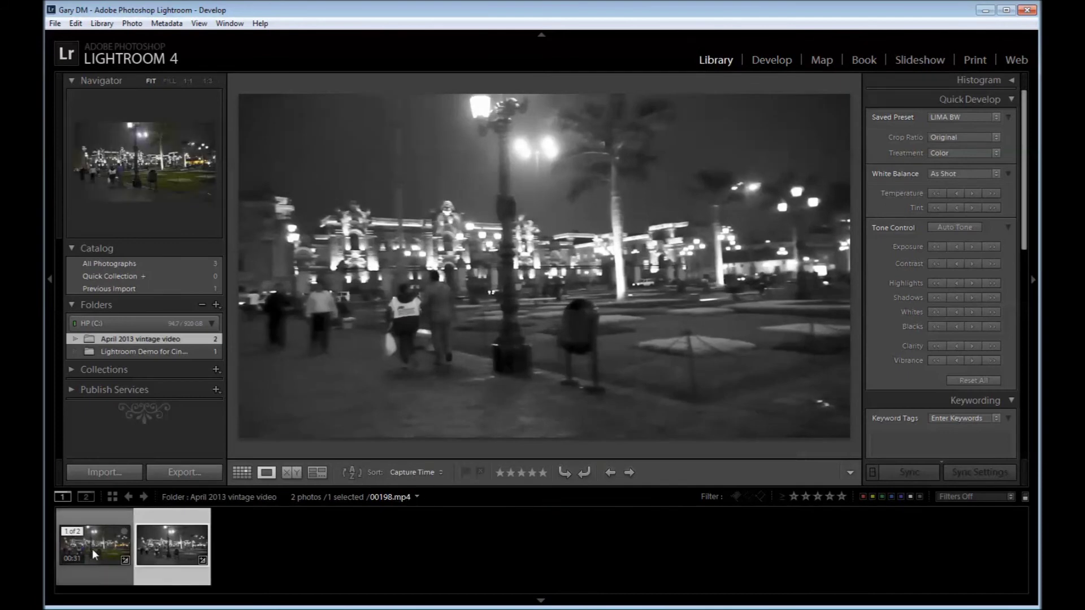
- Apply the User Preset LIMA BW to clip 00198.mp4 through Quick Develop, dismissing the warning
{"action": "left_click", "coordinate": [95, 545]}
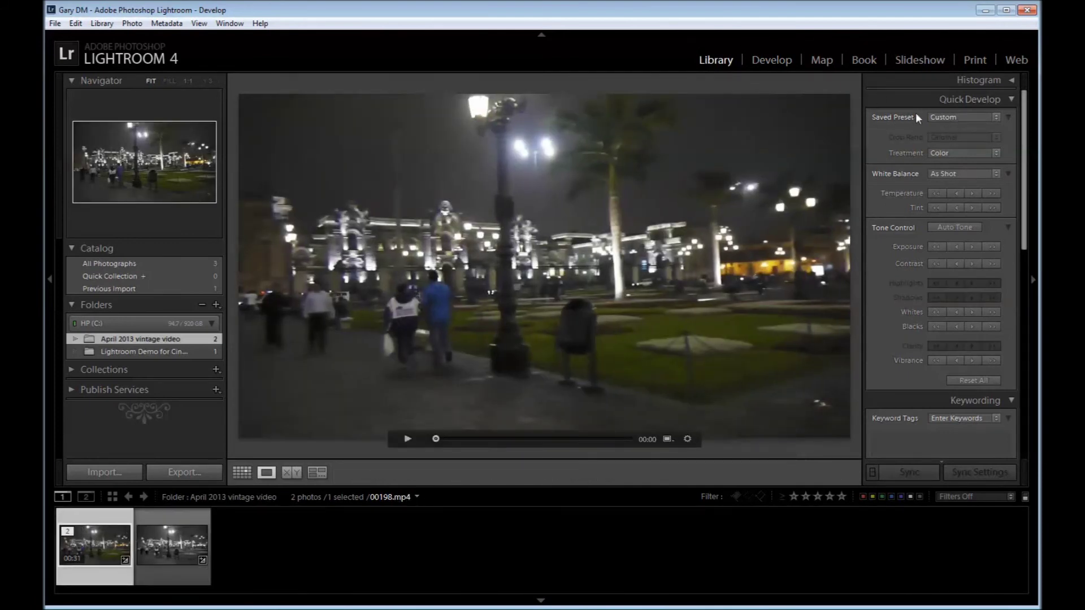
{"action": "left_click", "coordinate": [960, 117]}
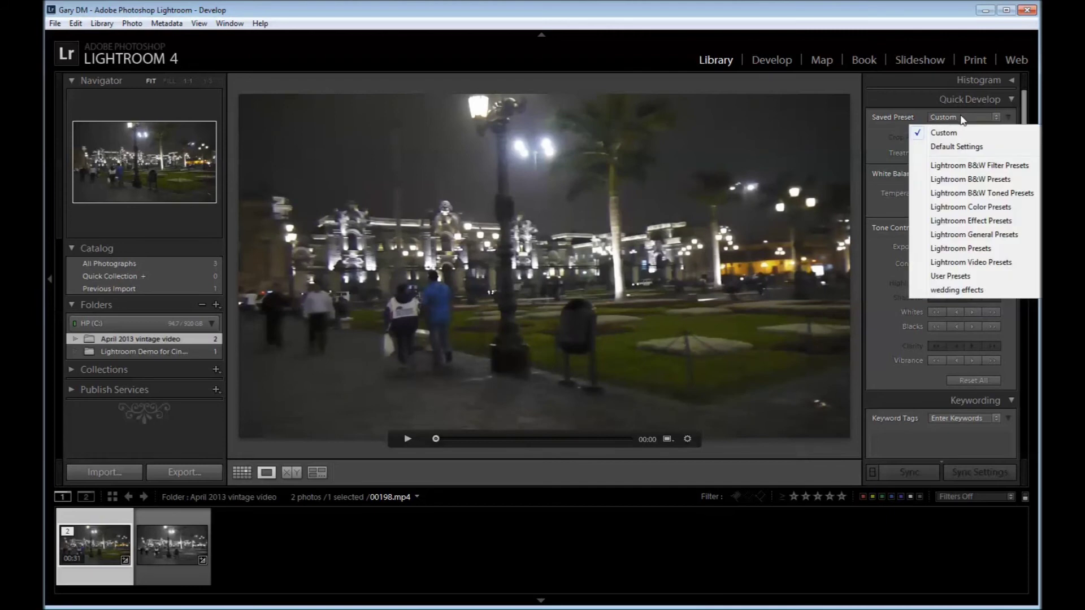
{"action": "mouse_move", "coordinate": [966, 278]}
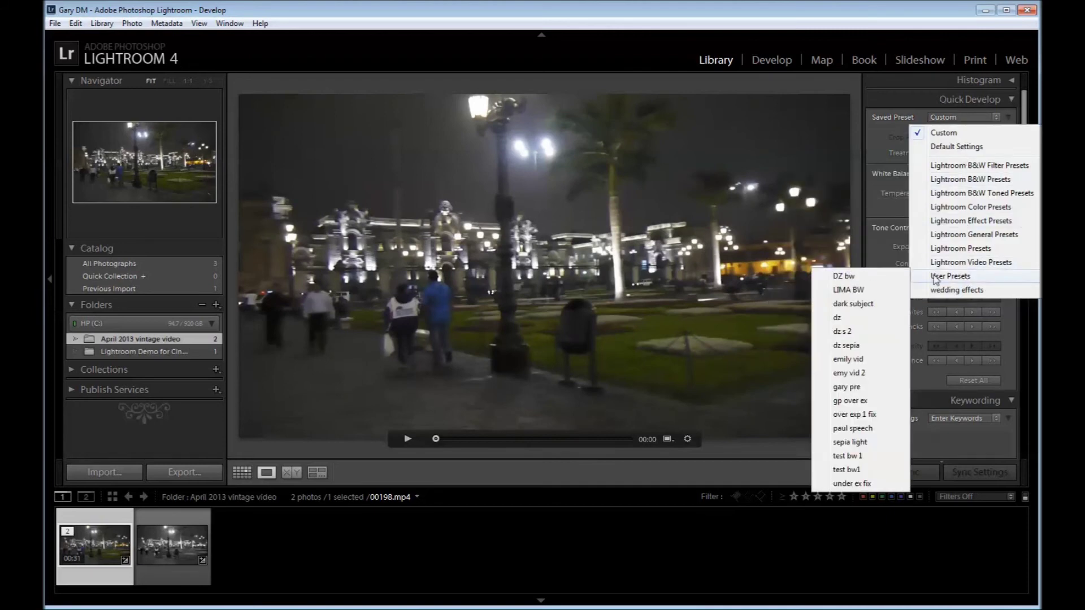
{"action": "left_click", "coordinate": [852, 289]}
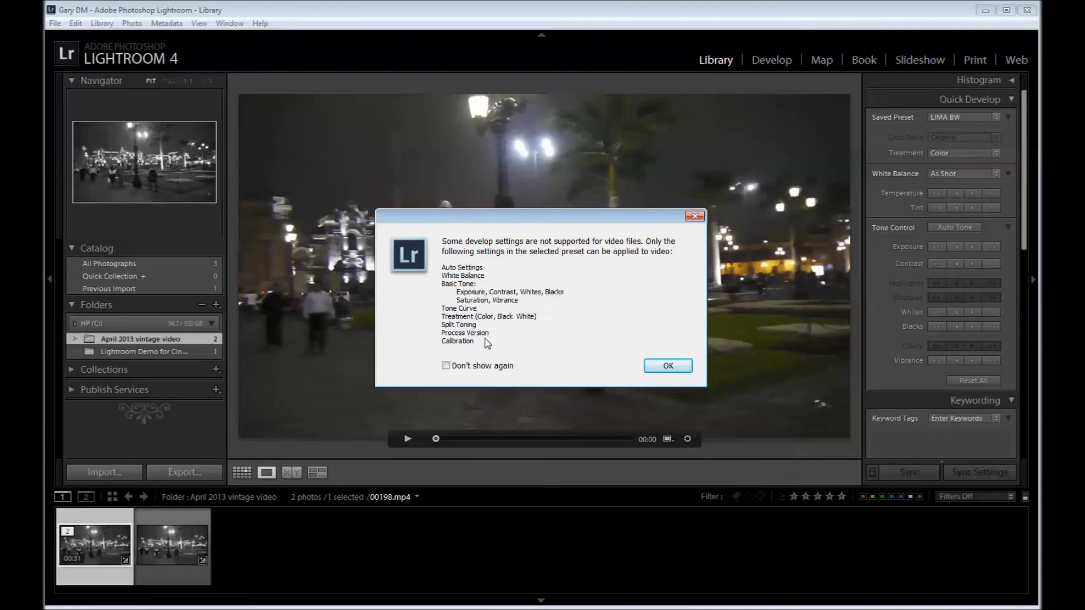
{"action": "left_click", "coordinate": [668, 367]}
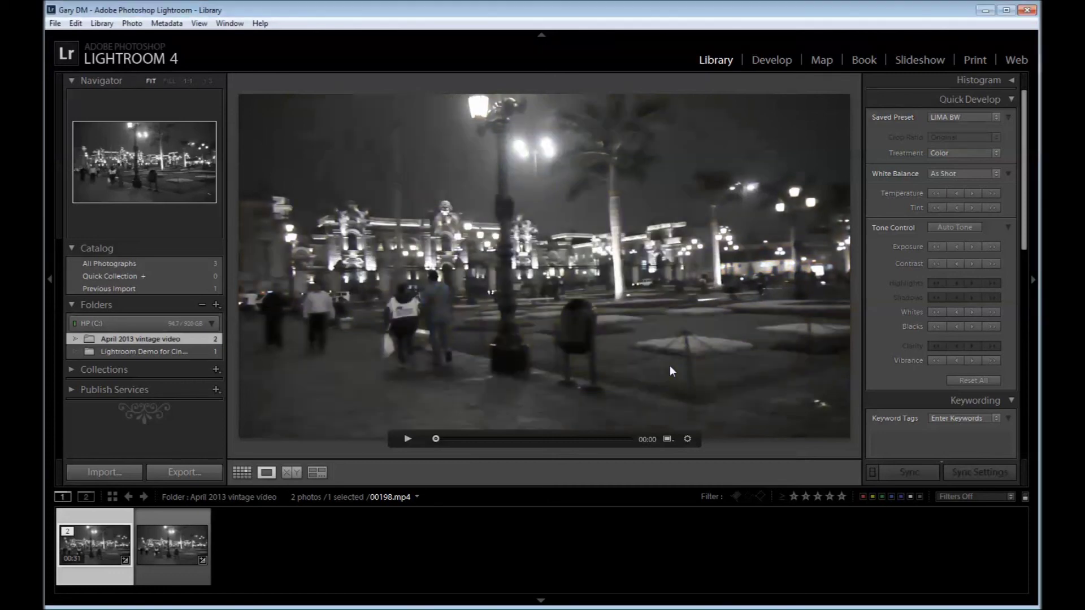
- Play clip 00198.mp4 to preview its black-and-white LIMA BW look
{"action": "left_click", "coordinate": [407, 439]}
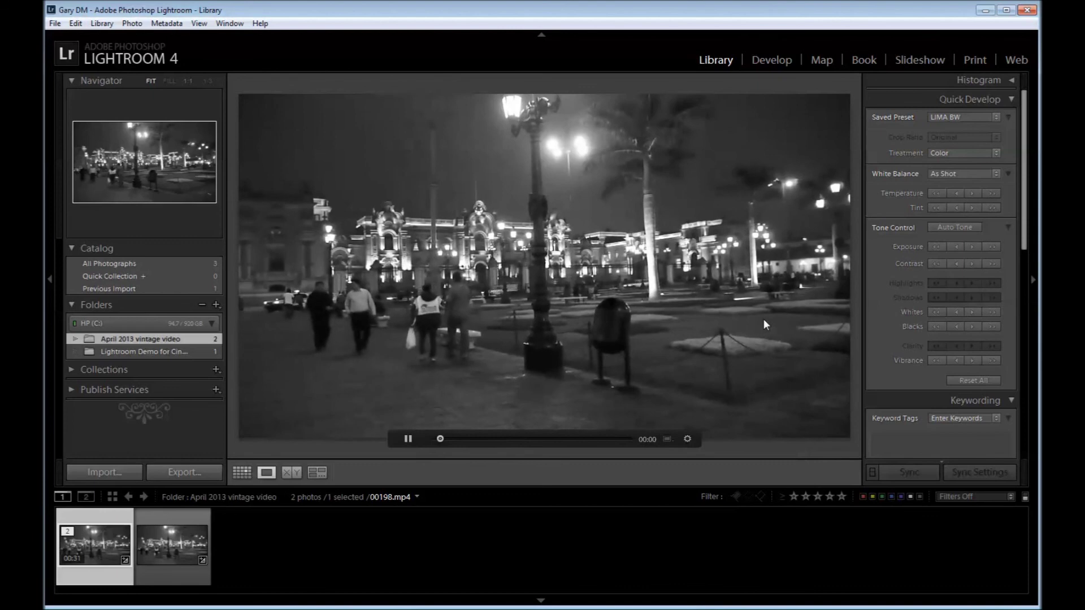